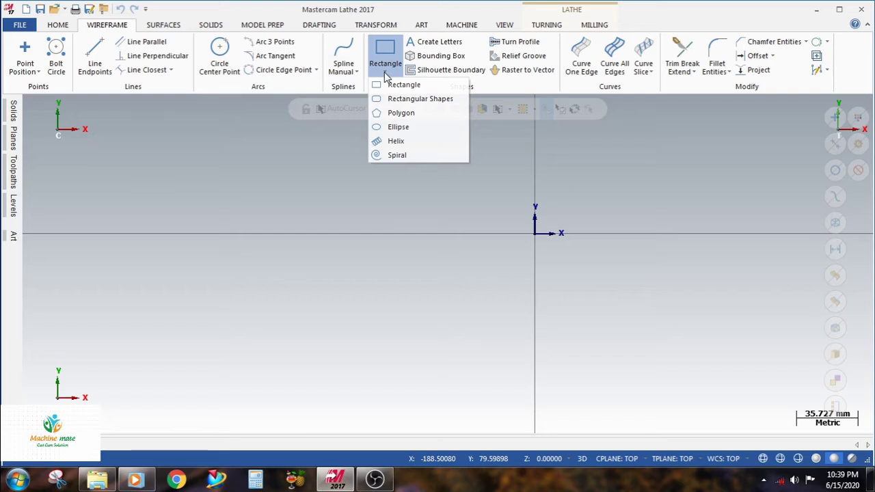
# Step: Draw a 100 by 50 mm rectangle with Rectangular Shapes, anchoring its lower-right corner at the origin
pyautogui.click(411, 100)
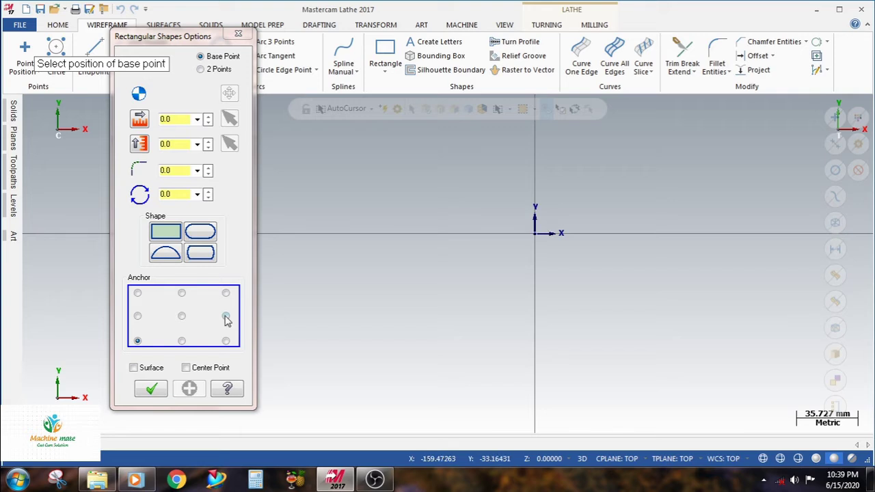
pyautogui.click(226, 341)
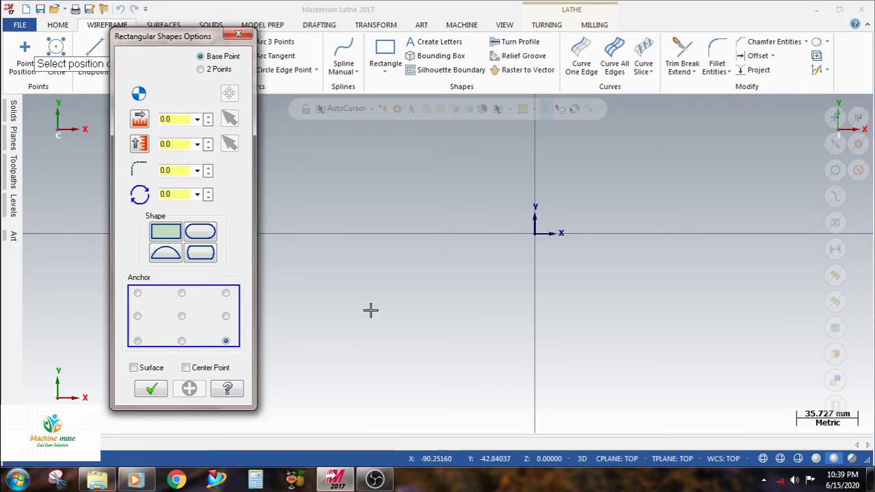
pyautogui.click(532, 234)
pyautogui.click(348, 190)
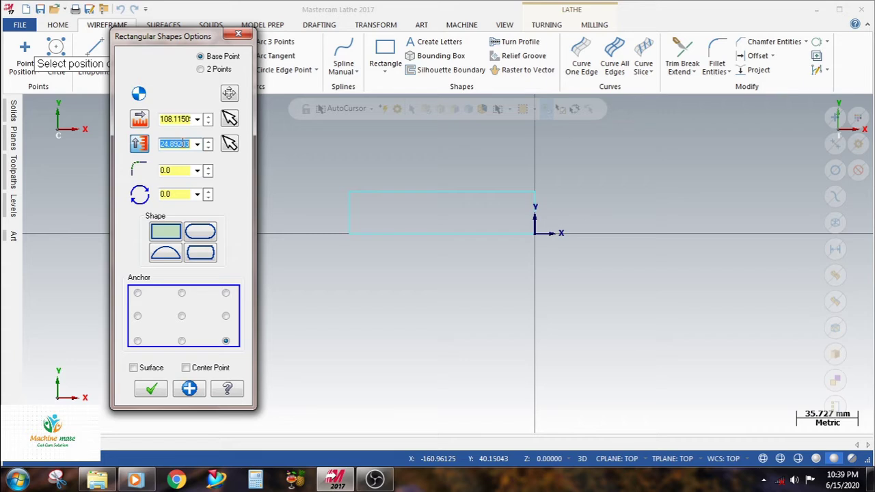
pyautogui.write('50')
pyautogui.press('Return')
pyautogui.doubleClick(181, 118)
pyautogui.write('10')
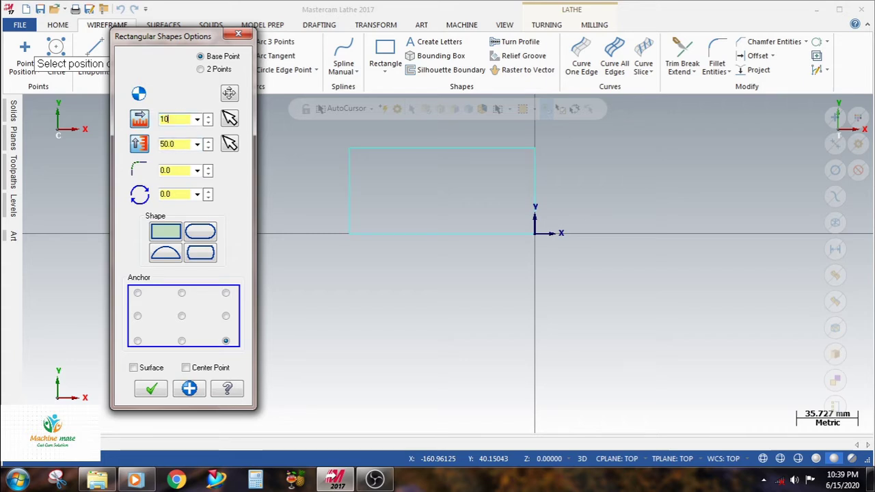
pyautogui.write('0')
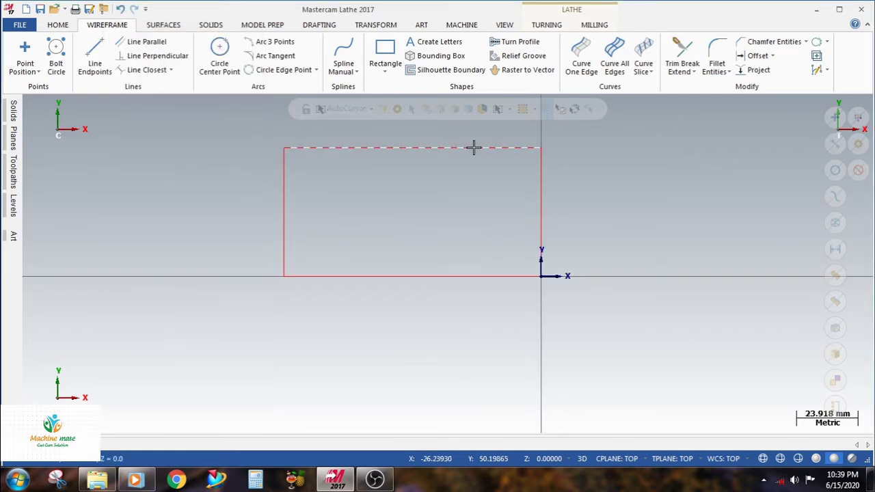
# Step: Draw a 50 by 25 mm rectangle anchored to its center at the midpoint of the large rectangle's upper edge
pyautogui.scroll(-3, 349, 229)
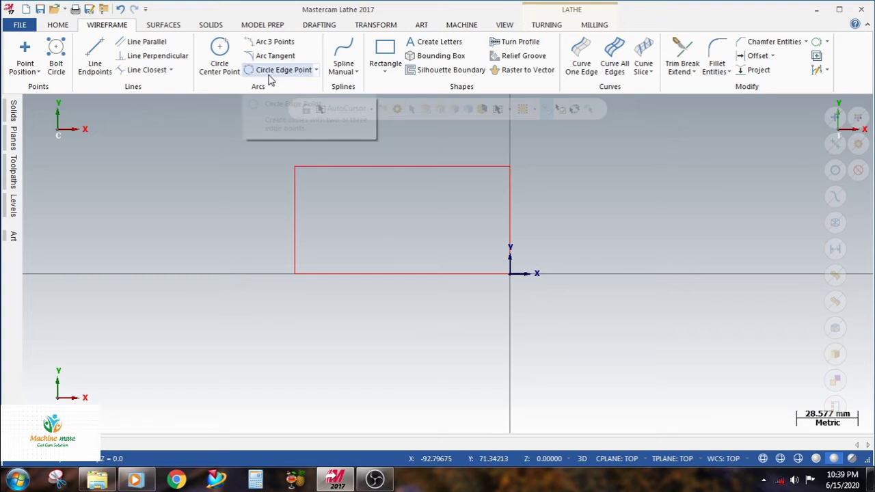
pyautogui.click(94, 57)
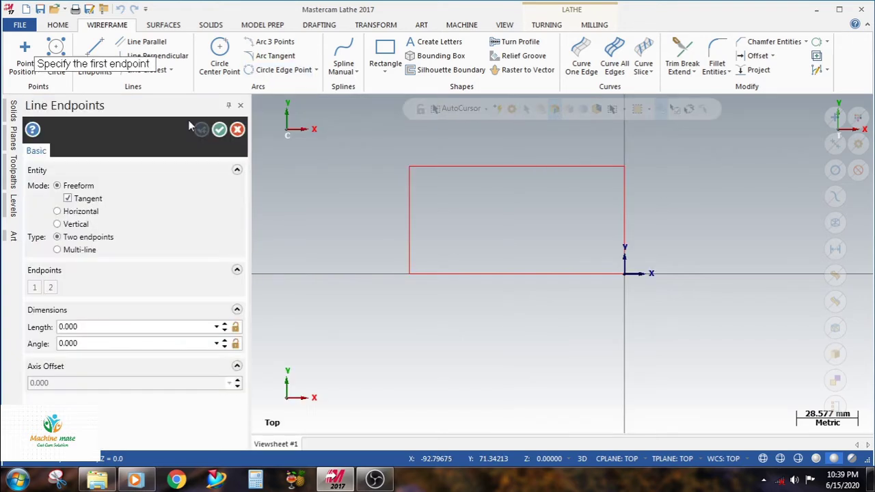
pyautogui.click(238, 130)
pyautogui.click(385, 69)
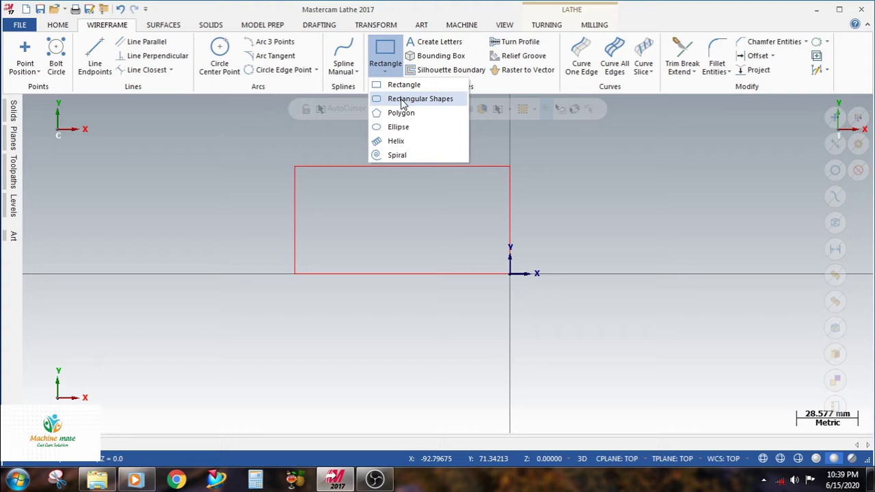
pyautogui.click(404, 84)
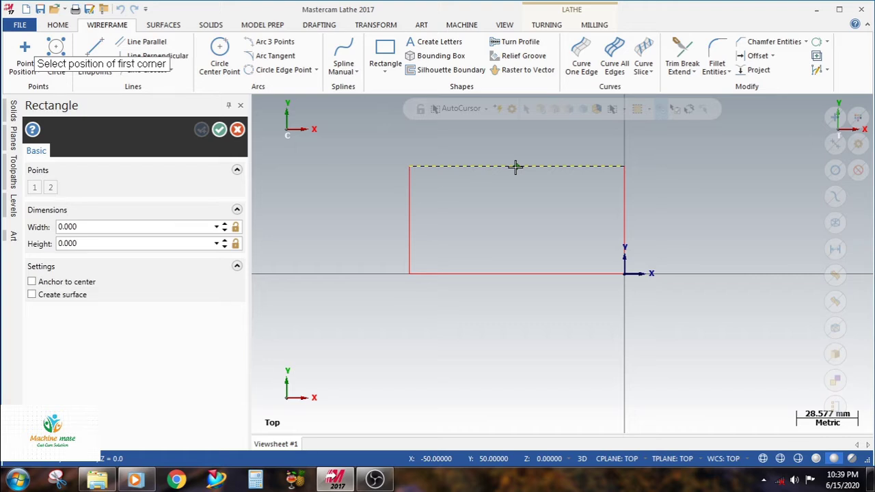
pyautogui.click(516, 167)
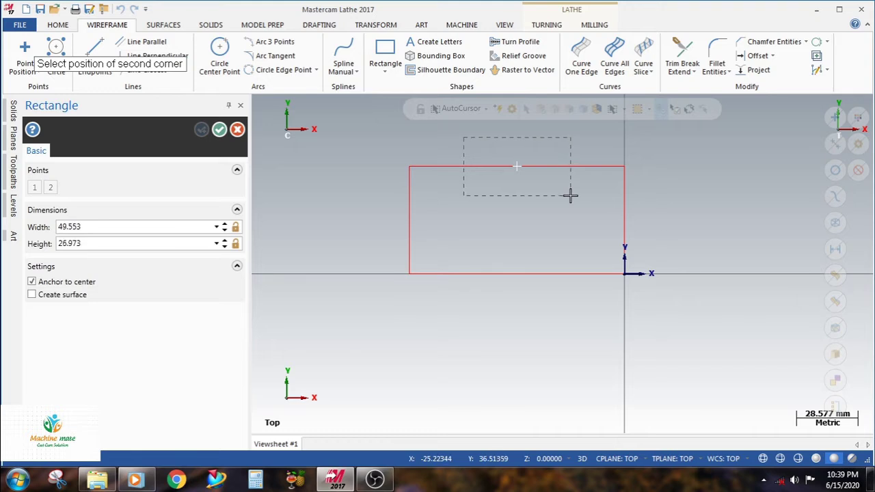
pyautogui.click(569, 195)
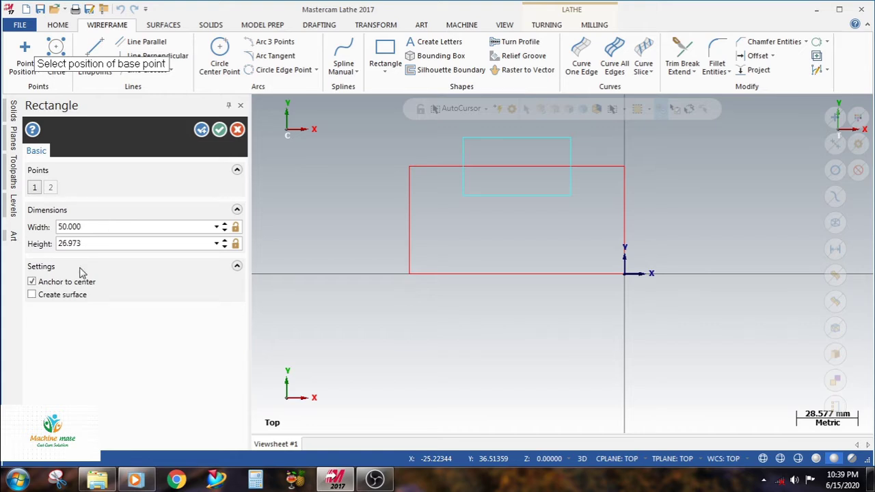
pyautogui.click(109, 246)
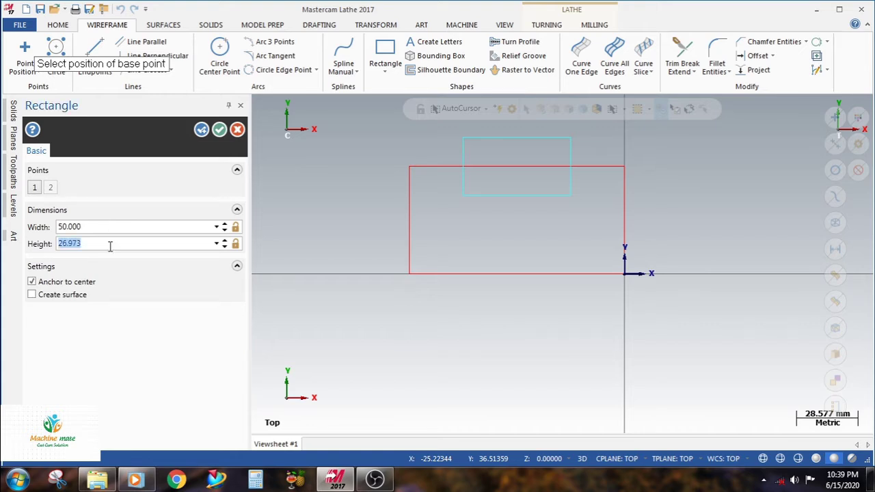
pyautogui.write('25')
pyautogui.press('Return')
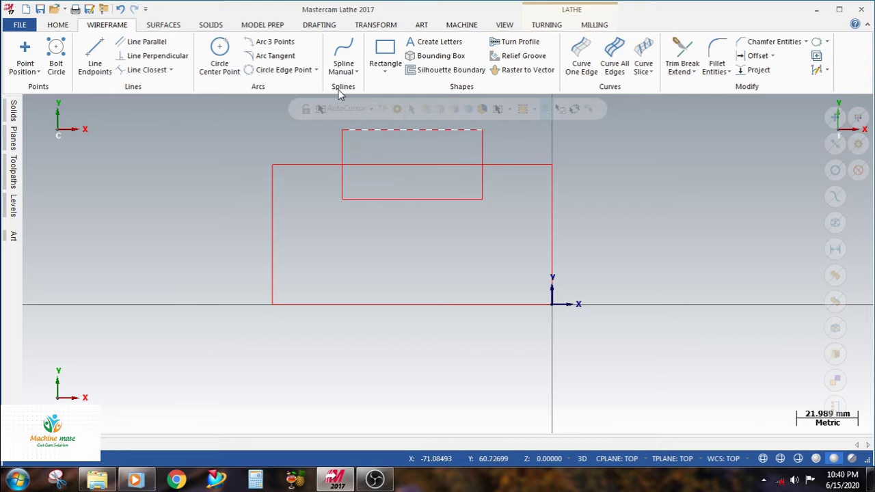
# Step: Draw an ellipse centered on the small rectangle's lower edge midpoint, with X radius 18 and Y radius 10
pyautogui.click(387, 71)
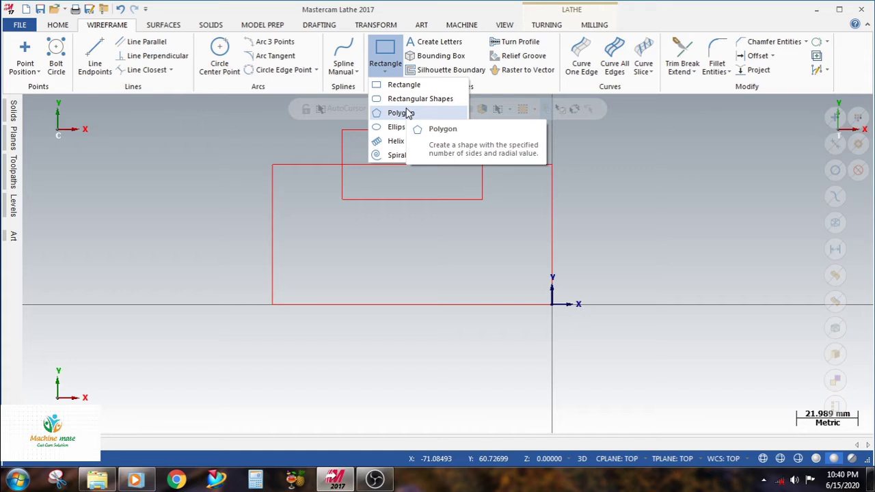
pyautogui.click(396, 127)
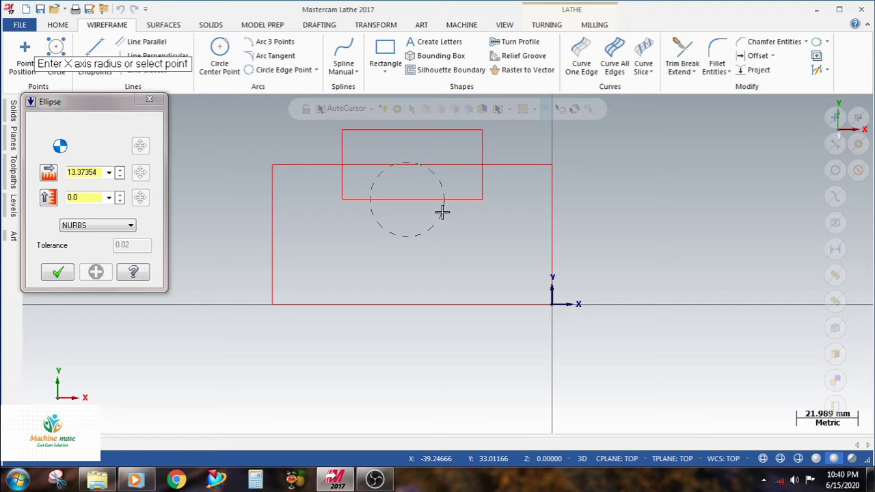
pyautogui.click(442, 212)
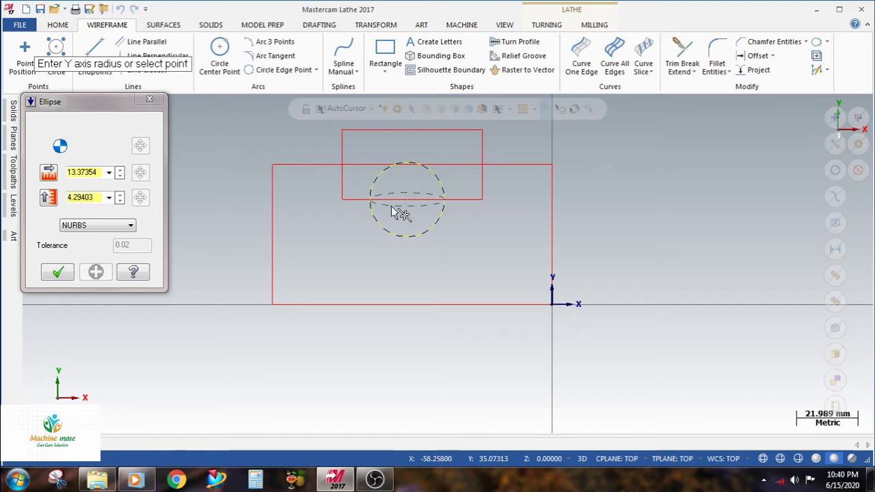
pyautogui.click(400, 215)
pyautogui.write('1')
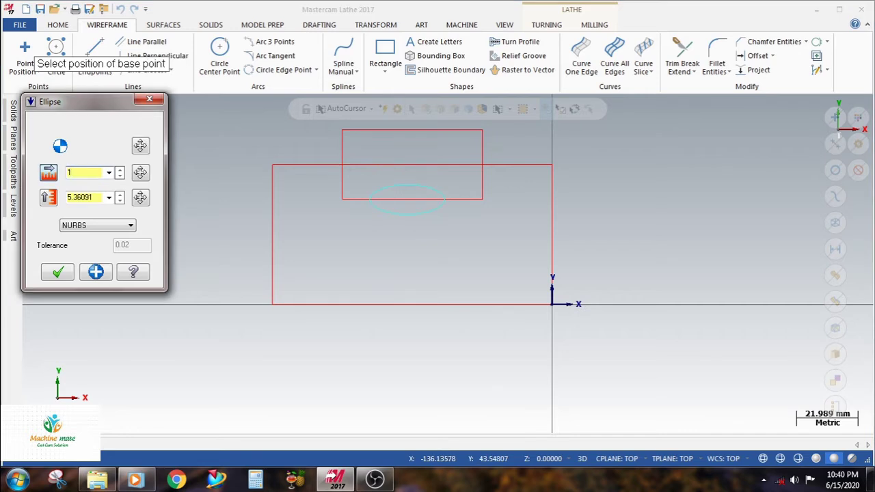
pyautogui.write('8')
pyautogui.doubleClick(86, 198)
pyautogui.write('10')
pyautogui.press('Return')
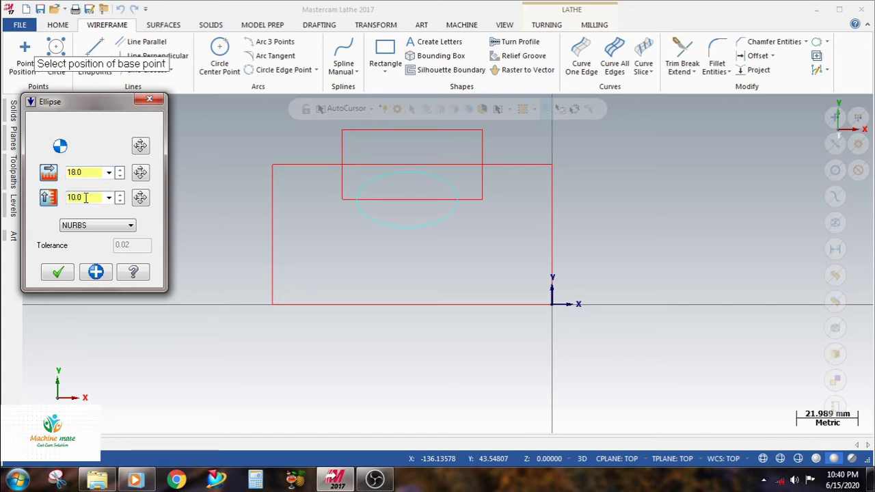
pyautogui.press('Return')
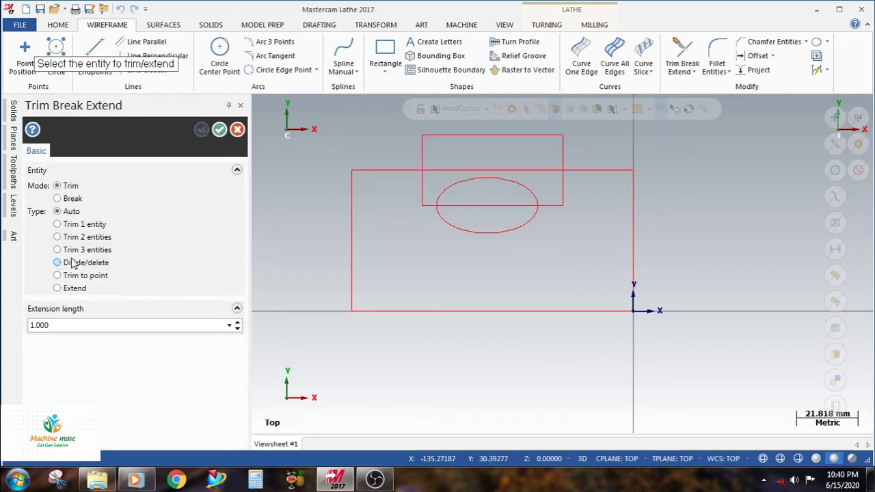
# Step: Trim away the overlapping rectangle and ellipse segments with Divide/delete to leave one stepped, curved recess in the upper edge
pyautogui.click(72, 262)
pyautogui.scroll(-5, 328, 240)
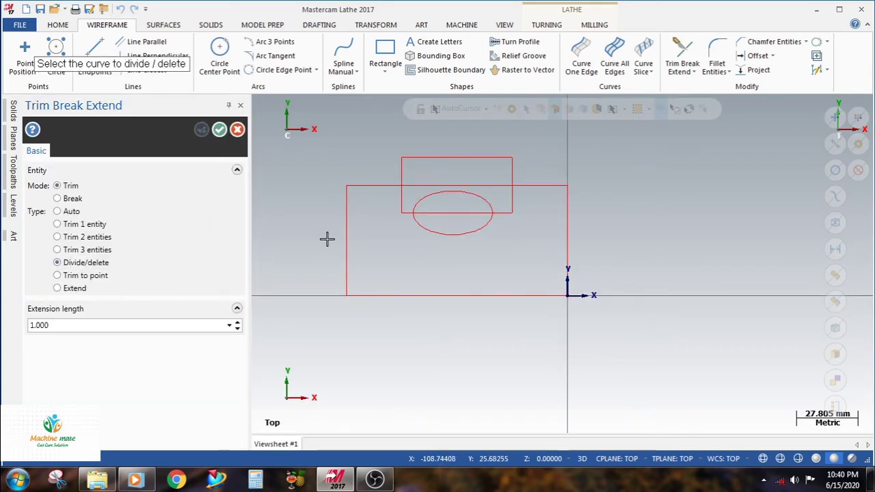
pyautogui.scroll(2, 438, 159)
pyautogui.click(437, 158)
pyautogui.click(394, 176)
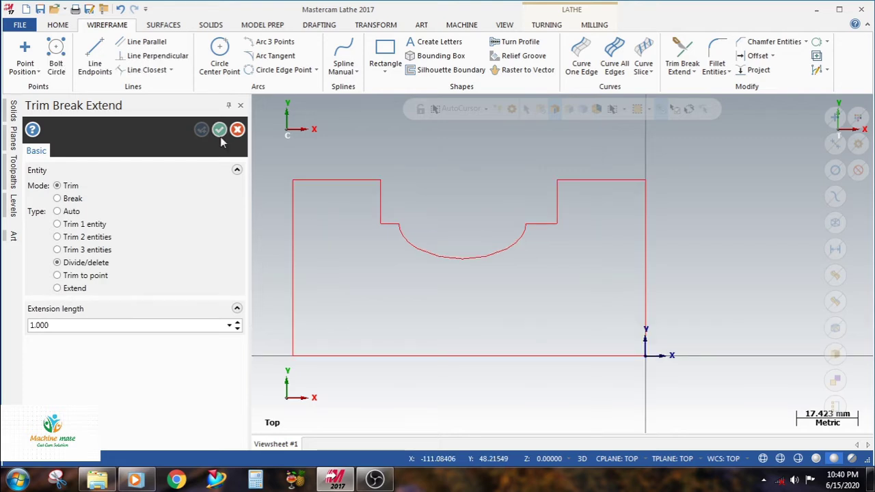
pyautogui.click(219, 132)
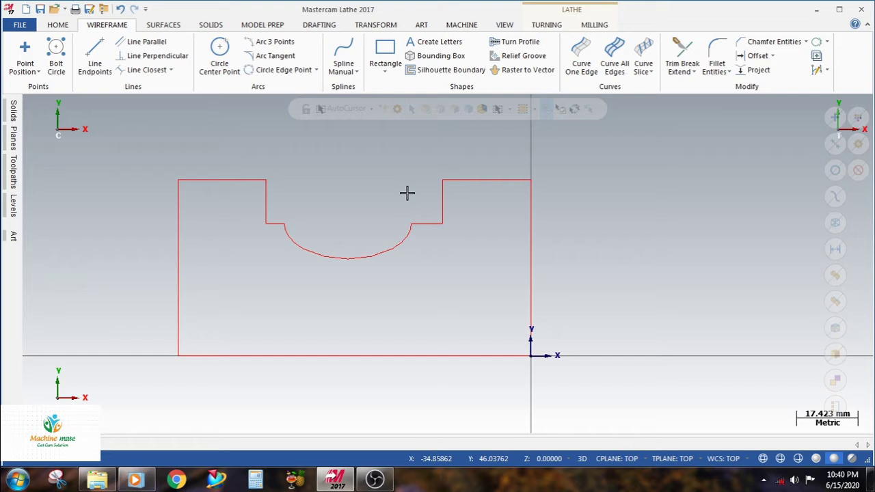
# Step: Chamfer the two upper corners of the recess using a distance of 5 mm and a 45° angle
pyautogui.scroll(1, 407, 193)
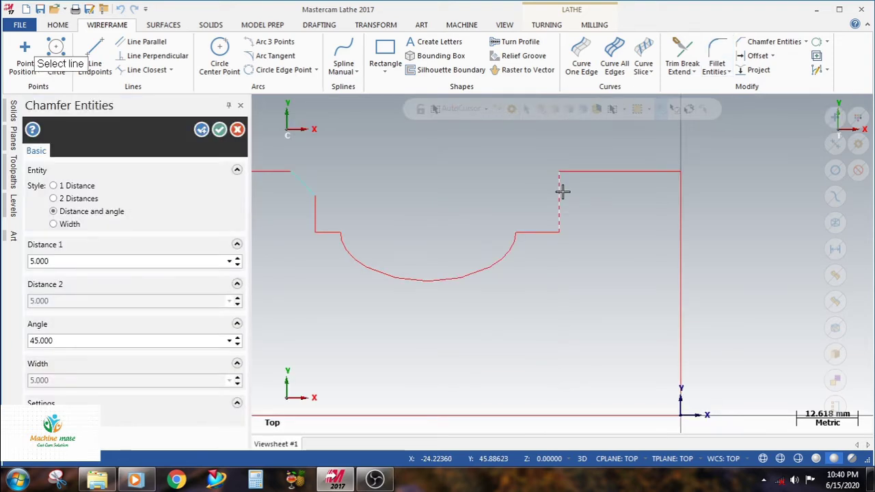
pyautogui.click(559, 190)
pyautogui.click(603, 171)
pyautogui.scroll(-1, 613, 140)
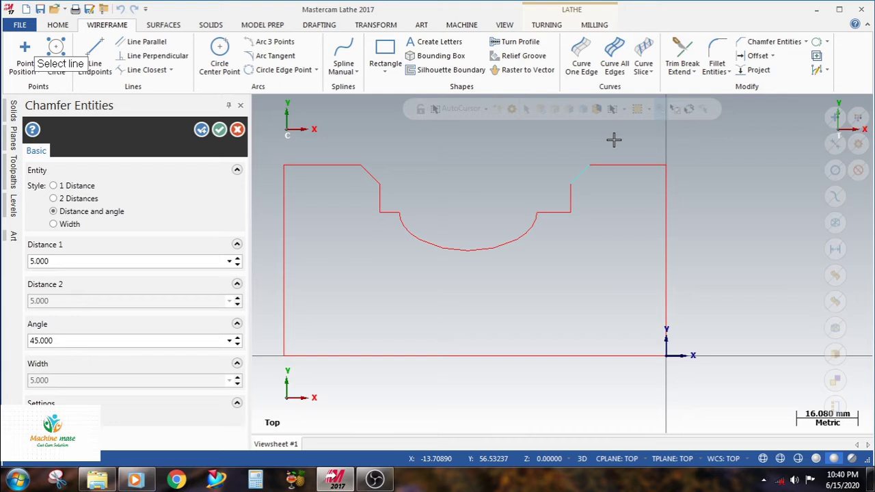
# Step: Fillet both junctions between the recess ledges and the elliptical curve with a 5 mm radius
pyautogui.scroll(-1, 613, 139)
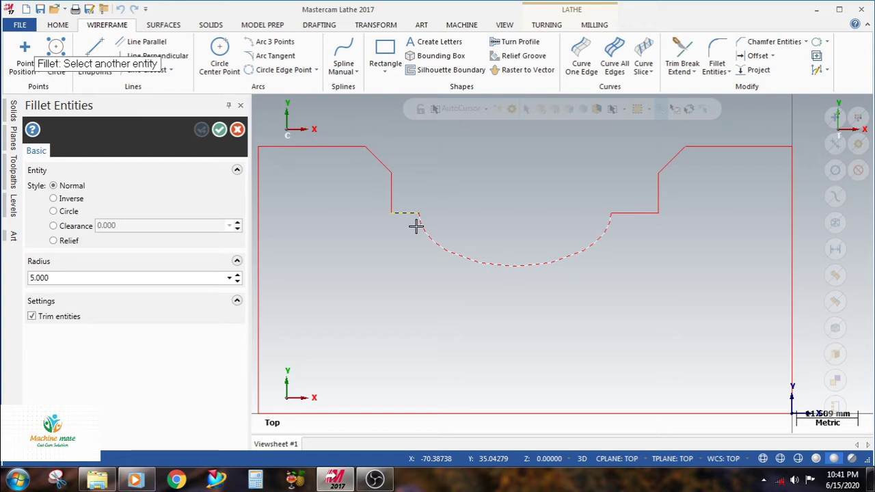
pyautogui.click(417, 225)
pyautogui.scroll(1, 612, 235)
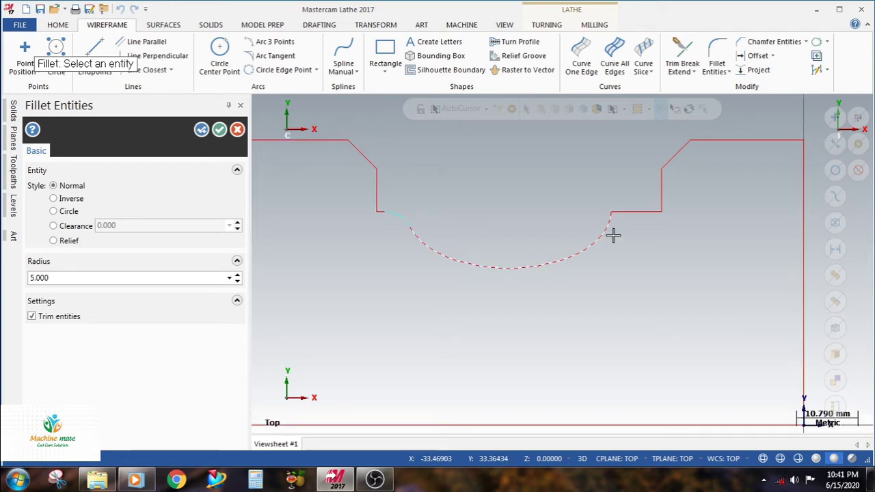
pyautogui.click(613, 235)
pyautogui.scroll(1, 613, 235)
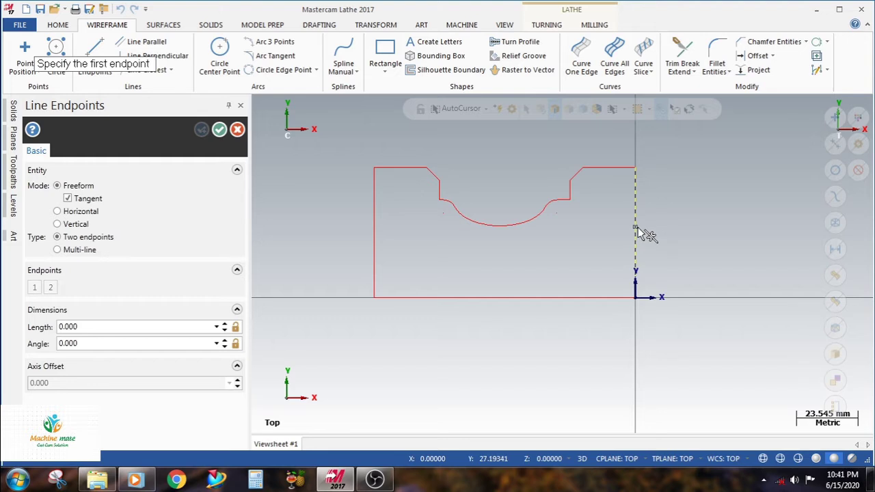
# Step: Draw a 30 mm horizontal line inward from the right edge's midpoint, a vertical line down from its end, and a sloping line to the left edge
pyautogui.click(636, 232)
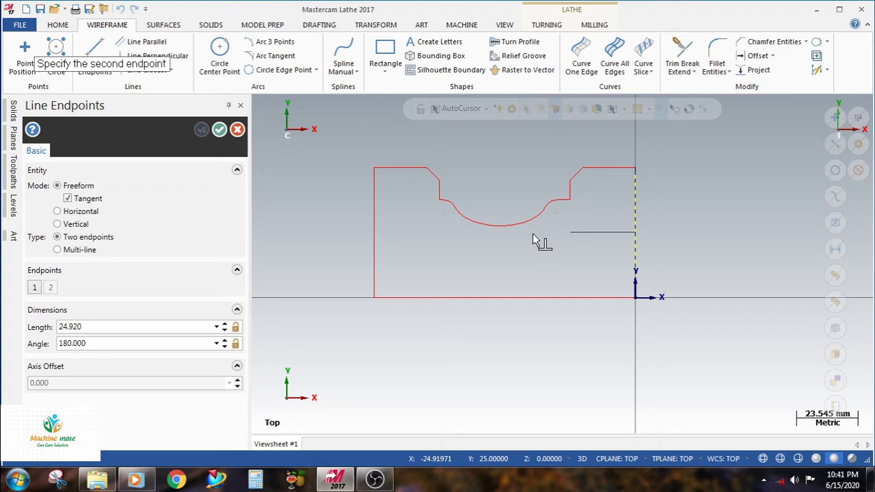
pyautogui.click(533, 238)
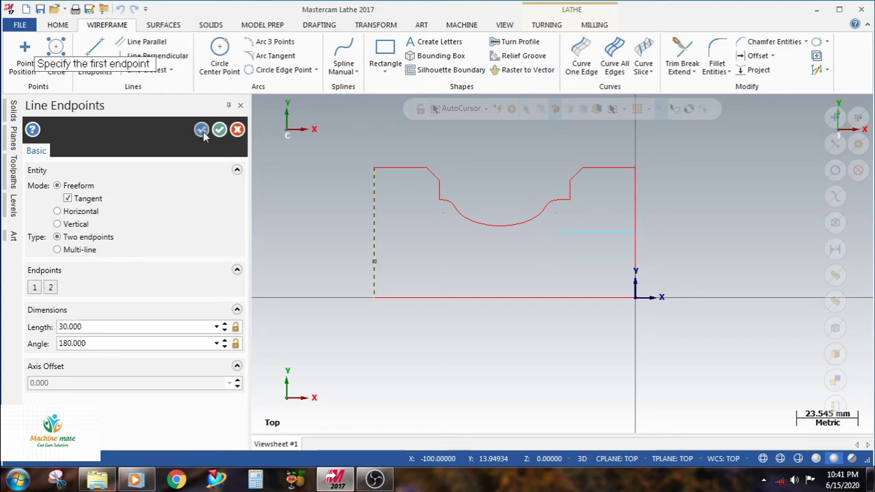
pyautogui.click(202, 131)
pyautogui.click(557, 233)
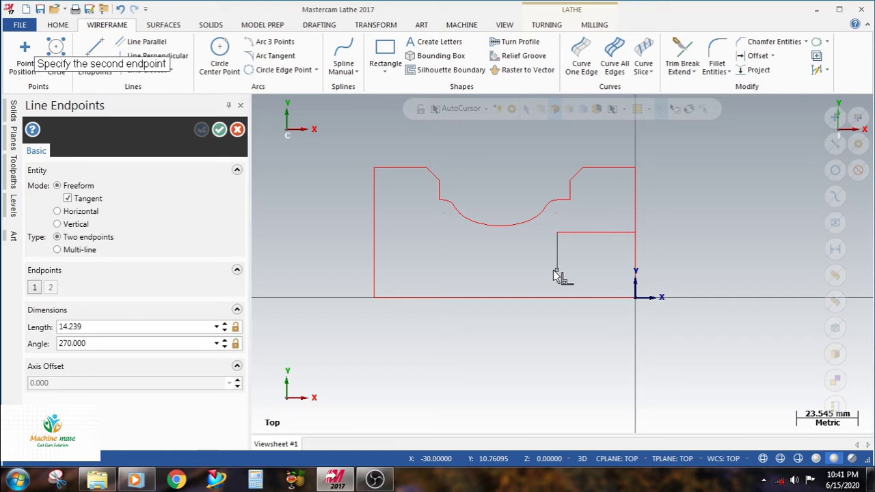
pyautogui.click(555, 271)
pyautogui.click(374, 221)
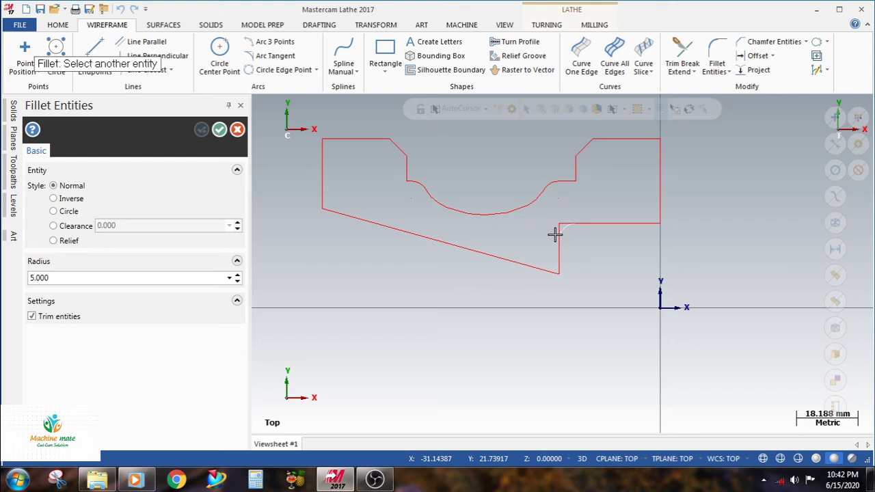
# Step: Fillet the corner between the inner horizontal and vertical lines with a 5 mm radius
pyautogui.click(557, 255)
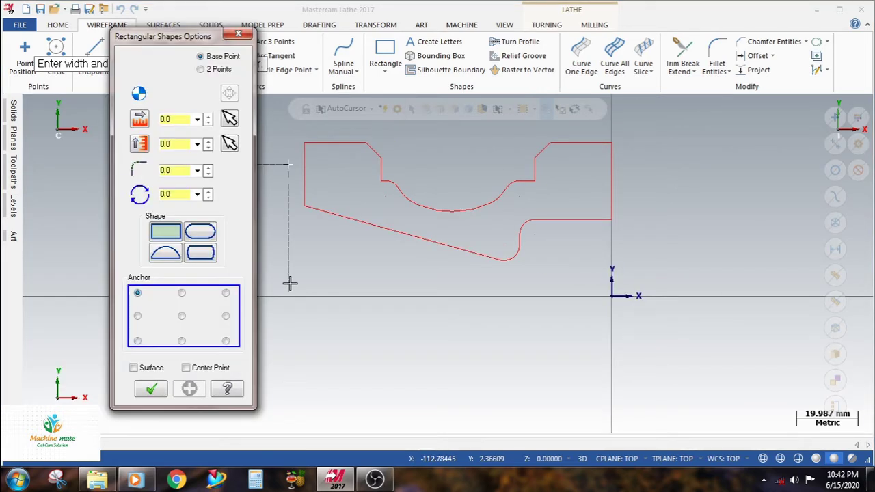
# Step: Draw a rectangle about 18 by 21 mm from its upper-left anchor over the profile's left end and open its width for editing
pyautogui.click(343, 226)
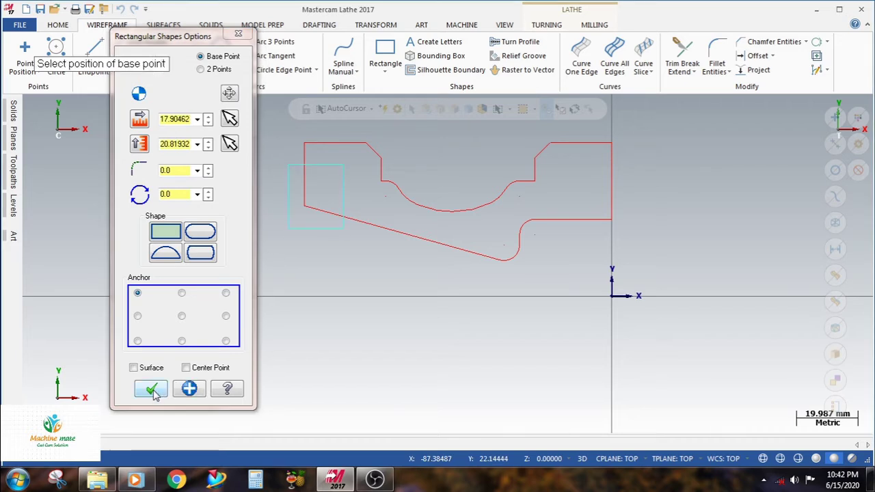
pyautogui.doubleClick(185, 119)
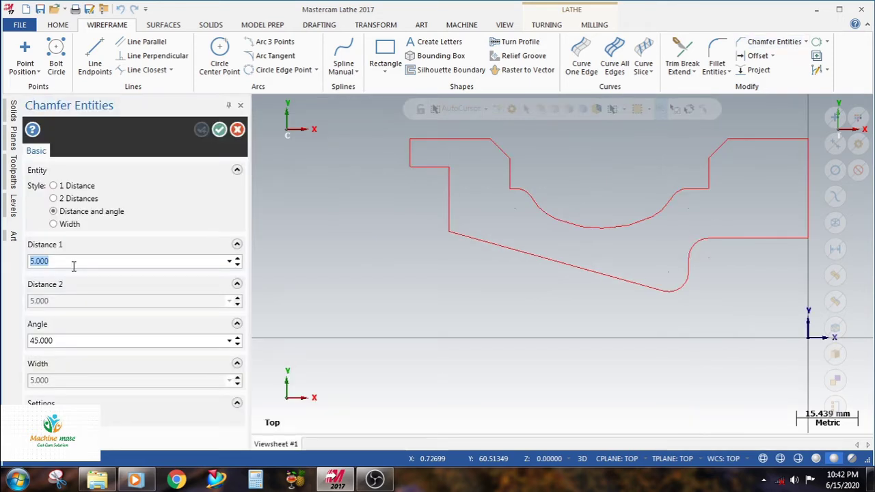
# Step: Set the chamfer distance to 1 mm for the small corners at the profile's left end
pyautogui.write('1')
pyautogui.press('Return')
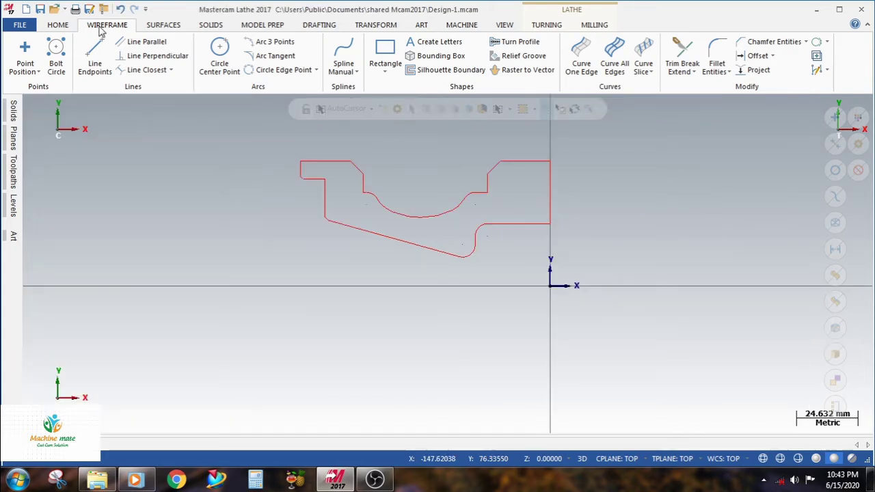
# Step: Draw a horizontal centreline about 73 mm long from the origin along the negative X axis below the profile
pyautogui.click(95, 63)
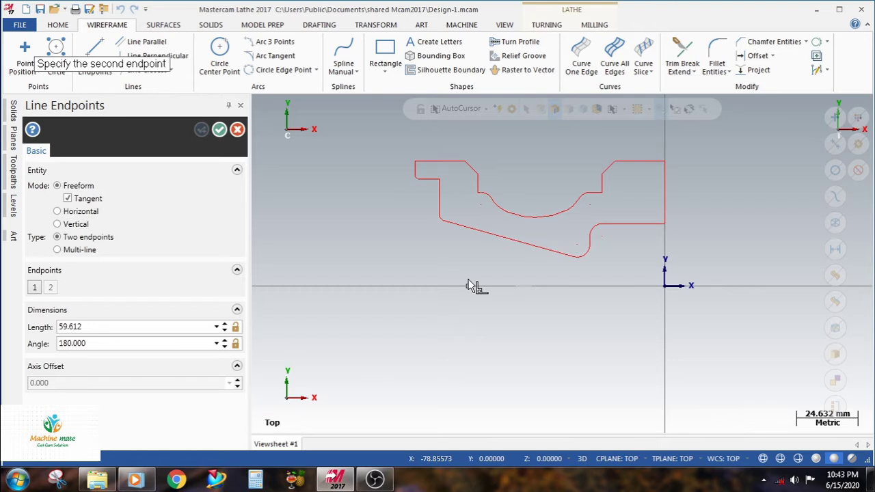
pyautogui.click(472, 286)
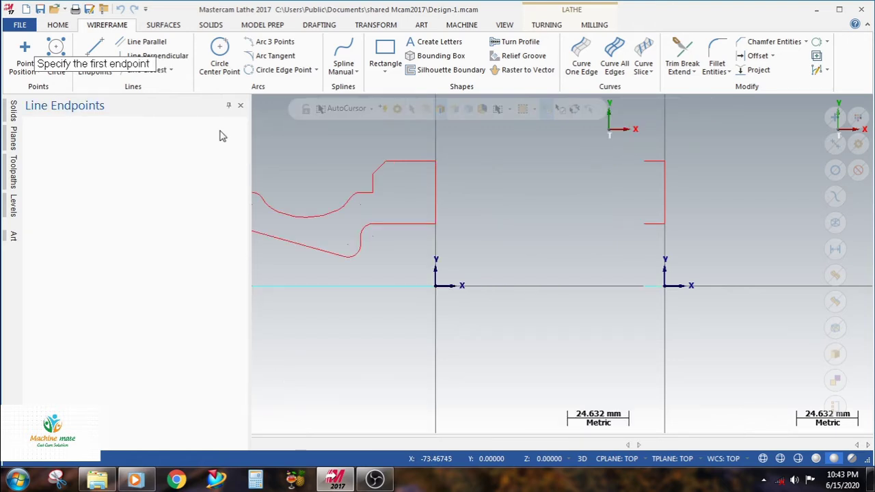
pyautogui.press('Escape')
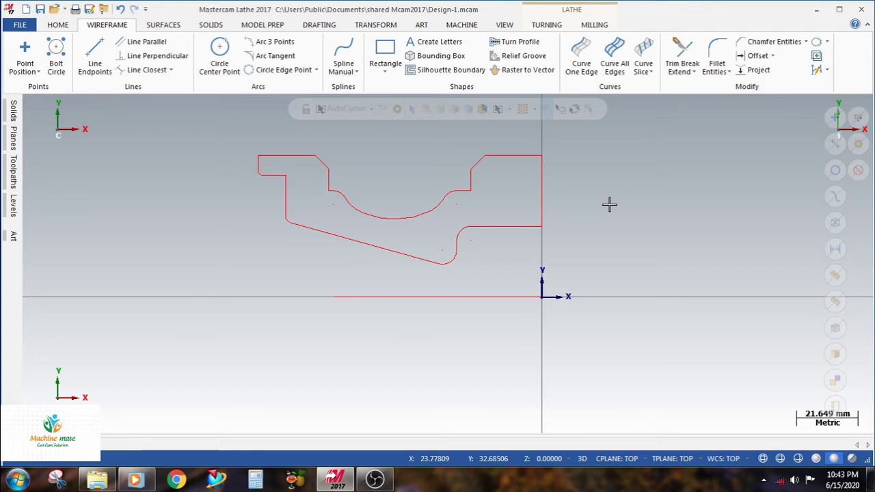
# Step: Revolve the closed profile chain about the horizontal centreline as a new solid body, viewed in isometric
pyautogui.hotkey('alt', '7')
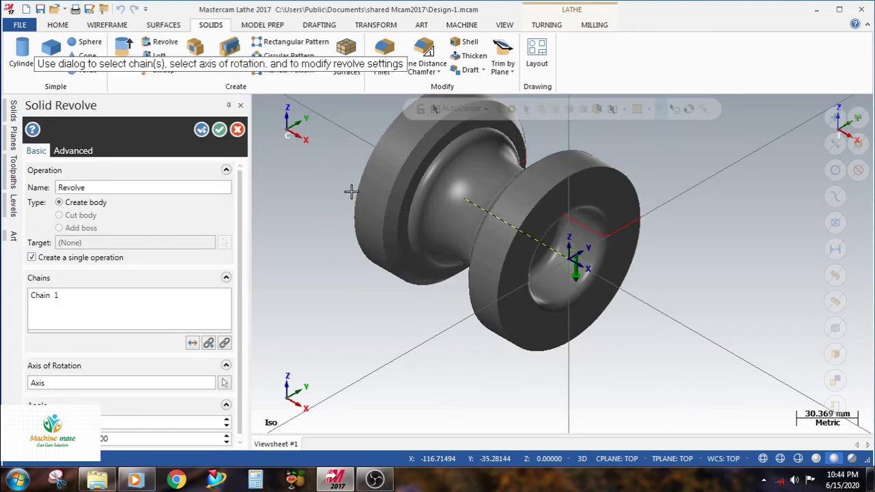
pyautogui.scroll(-2, 351, 191)
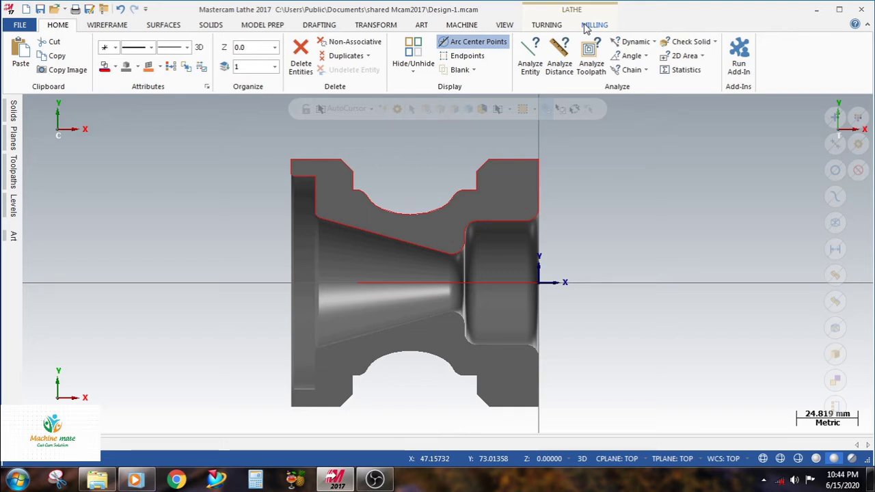
# Step: In the lathe machine group's properties, set the left-spindle chuck jaws' position, Z only, by picking a point on the part
pyautogui.click(547, 24)
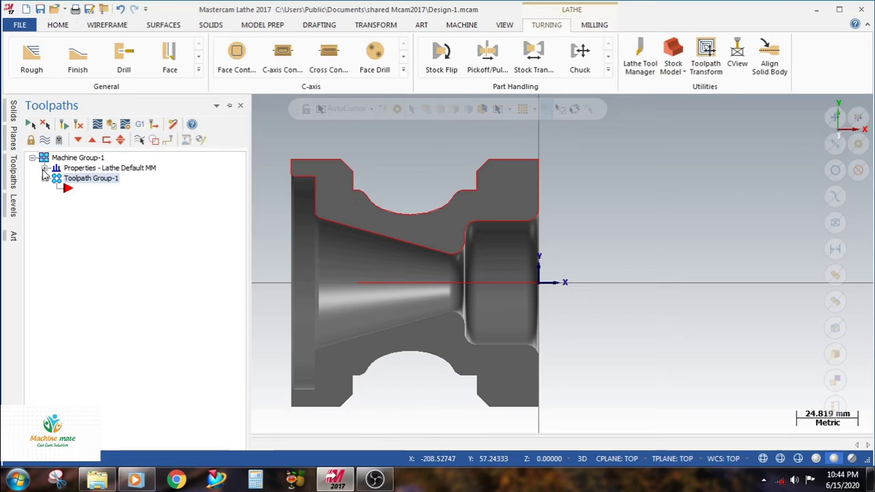
pyautogui.click(44, 168)
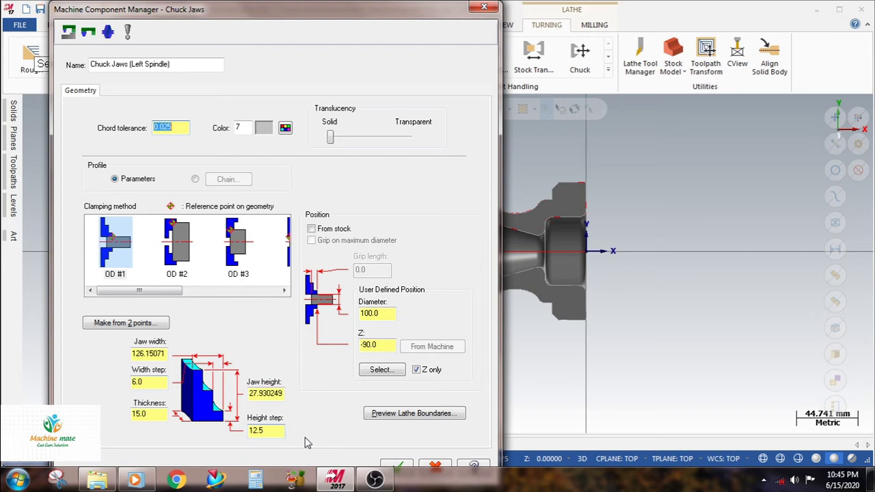
pyautogui.click(382, 369)
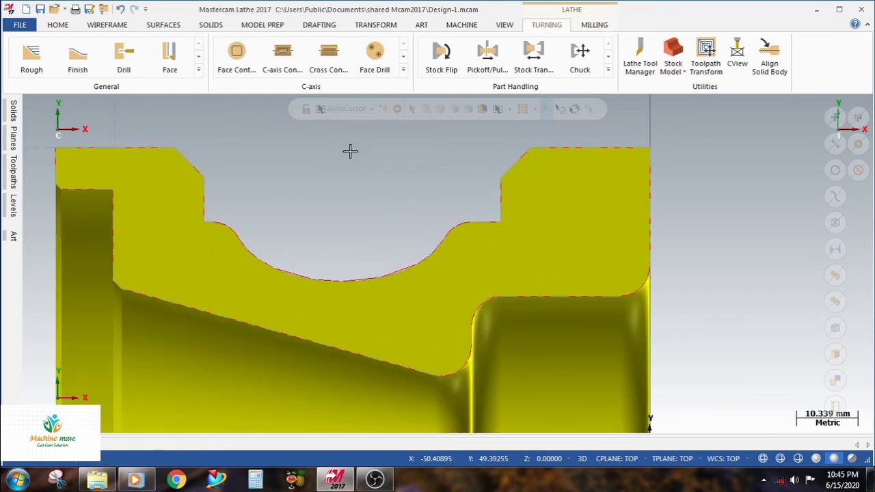
pyautogui.scroll(-4, 350, 151)
pyautogui.rightClick(626, 181)
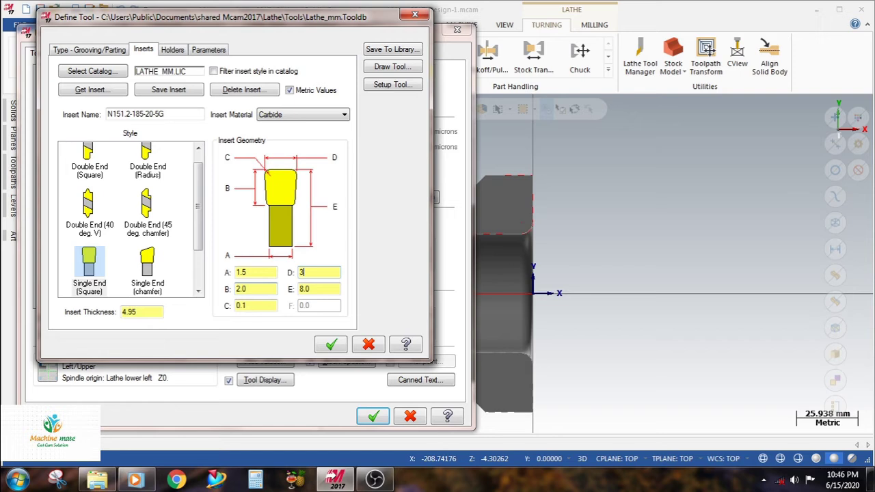
# Step: Set dimension D of the single-end square grooving insert to 3 mm and open the tool's type settings
pyautogui.press('Tab')
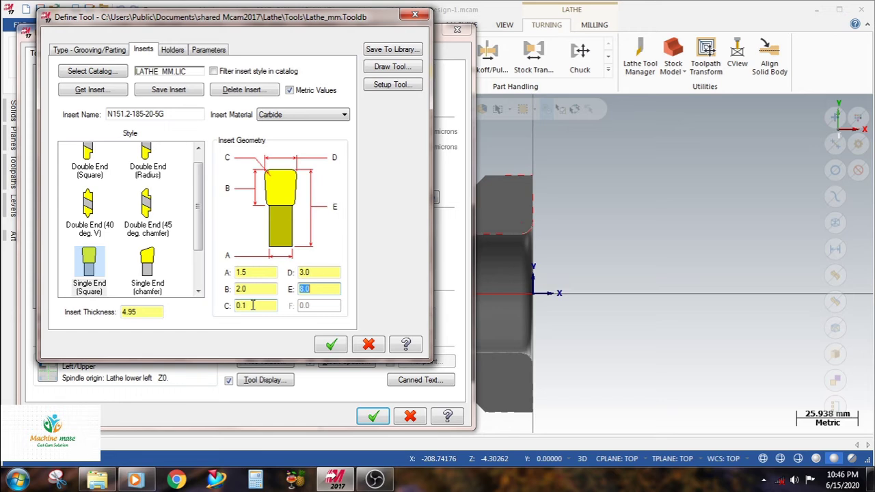
pyautogui.click(101, 53)
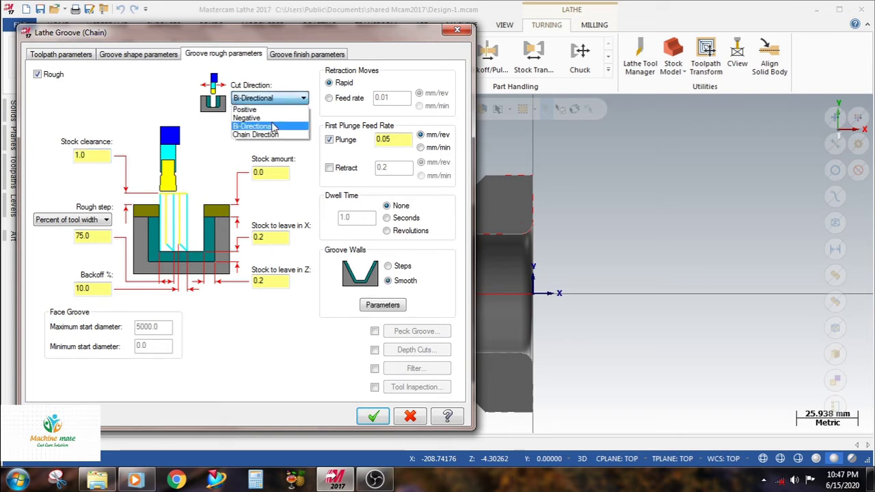
# Step: Set the groove roughing cut direction to Bi-Directional and accept the groove toolpath with its finish parameters
pyautogui.click(273, 127)
pyautogui.click(307, 54)
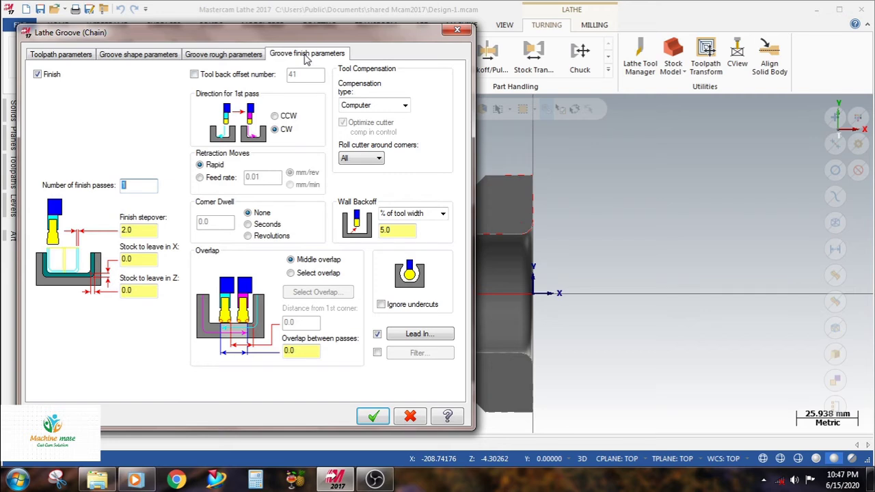
pyautogui.press('Return')
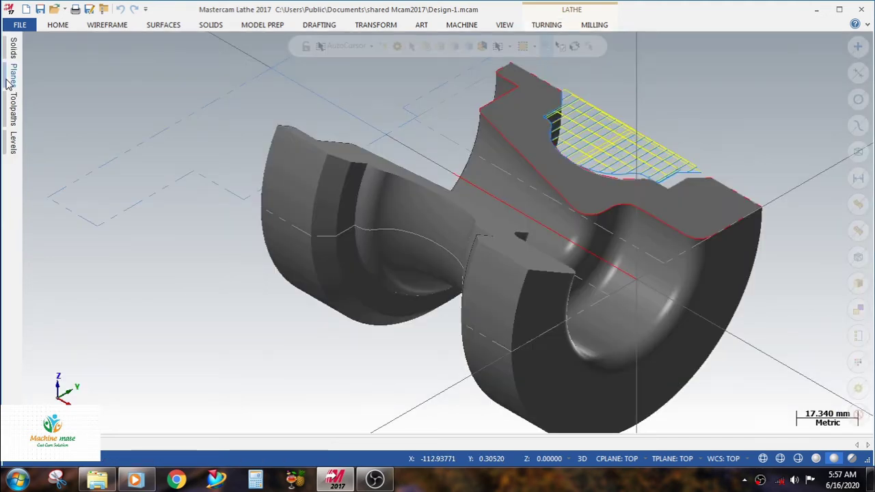
# Step: Examine the sectioned part and chuck boundary by rotating the model and switching to the isometric and top views
pyautogui.moveTo(13, 108)
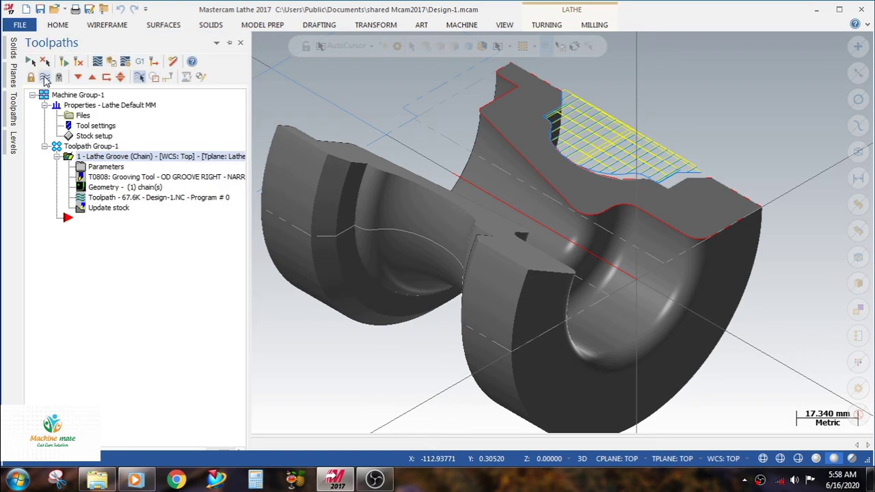
pyautogui.scroll(-3, 340, 130)
pyautogui.rightClick(337, 126)
pyautogui.click(383, 159)
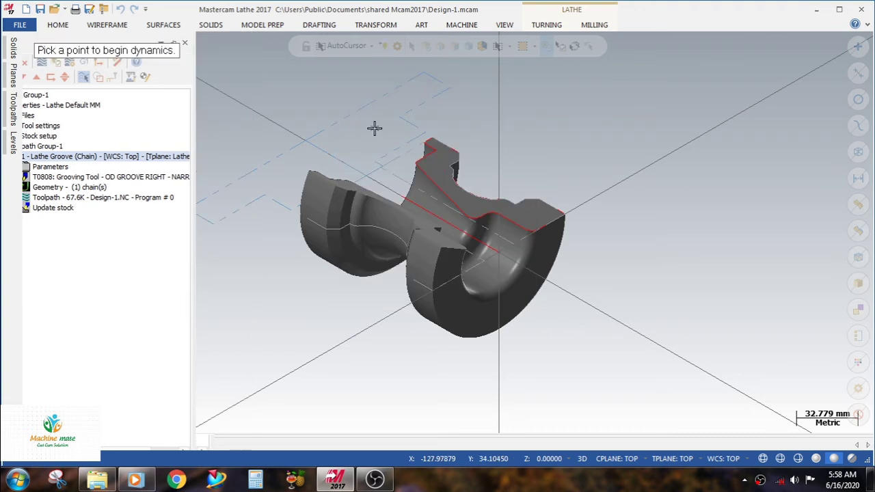
pyautogui.click(374, 127)
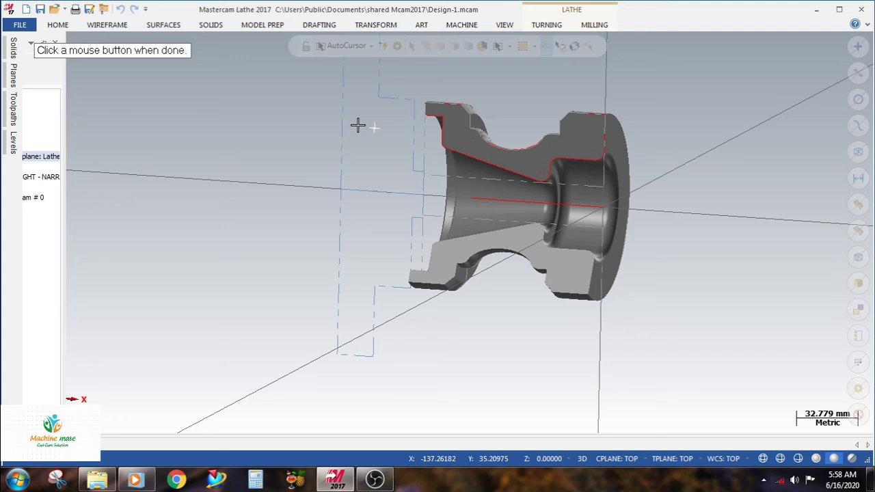
pyautogui.rightClick(713, 146)
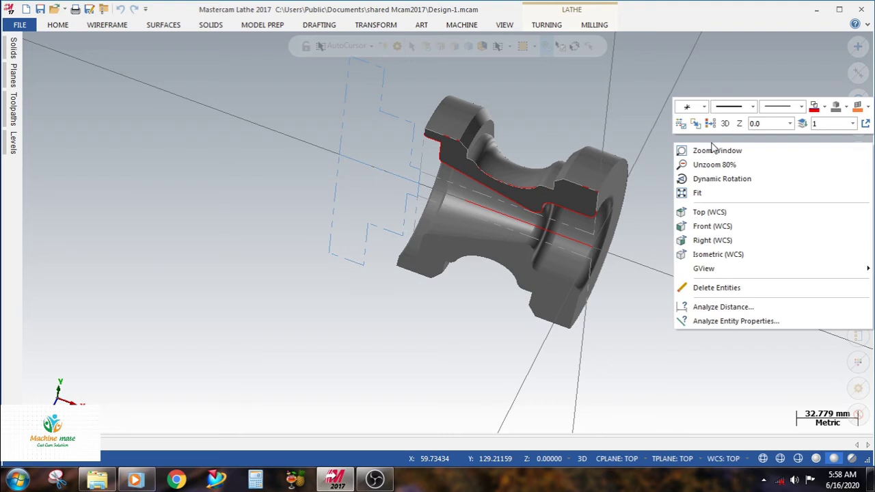
pyautogui.click(718, 255)
pyautogui.rightClick(590, 153)
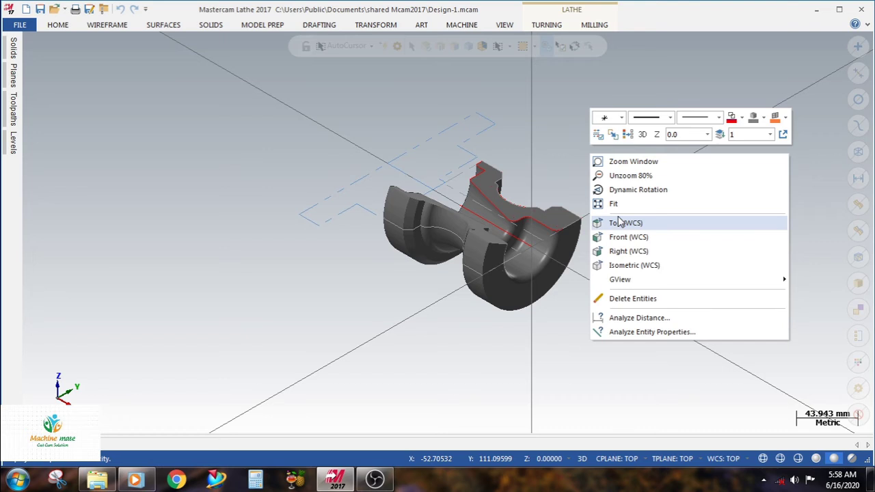
pyautogui.click(623, 223)
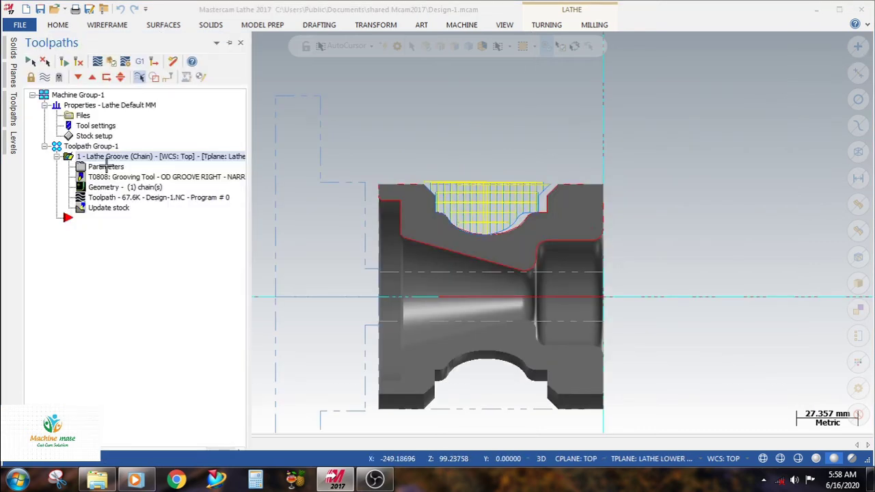
# Step: Set the groove operation's roughing depth cuts to 4 passes and open its finish parameters
pyautogui.click(106, 166)
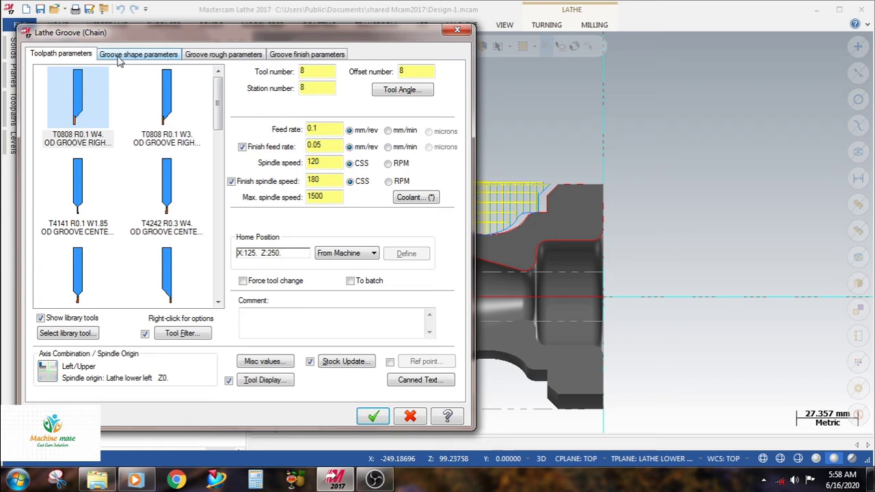
pyautogui.click(130, 54)
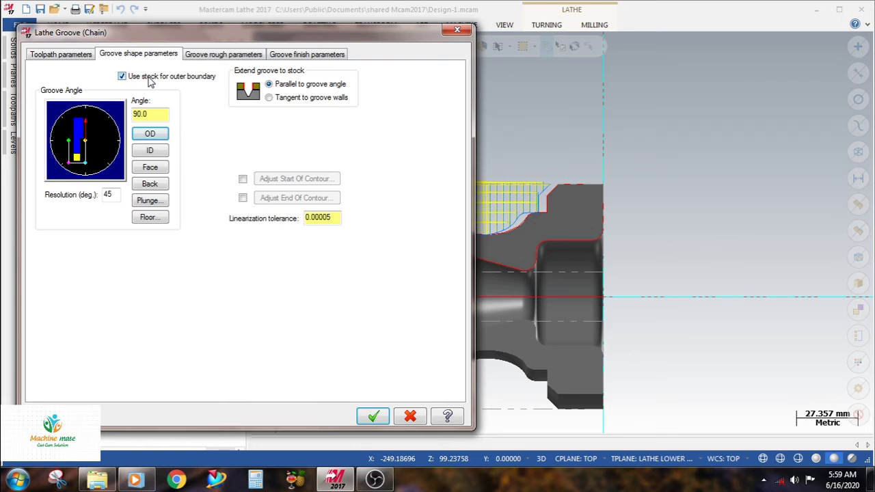
pyautogui.click(223, 54)
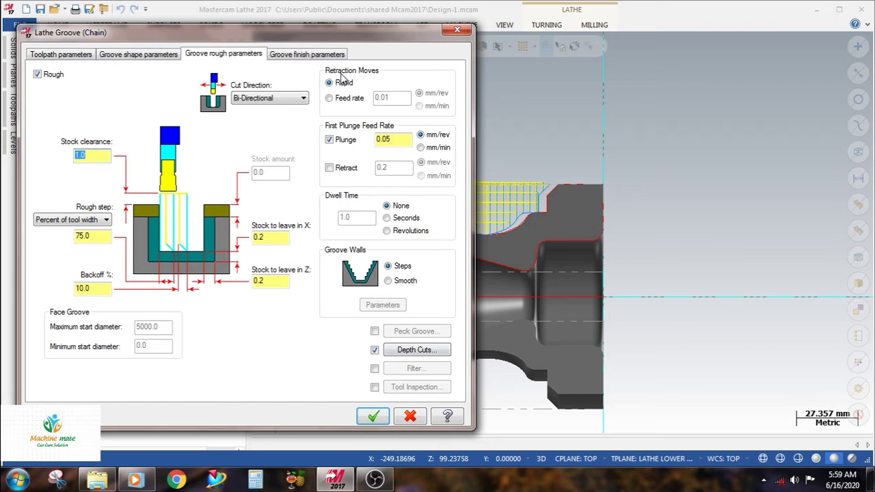
pyautogui.click(417, 350)
pyautogui.doubleClick(164, 145)
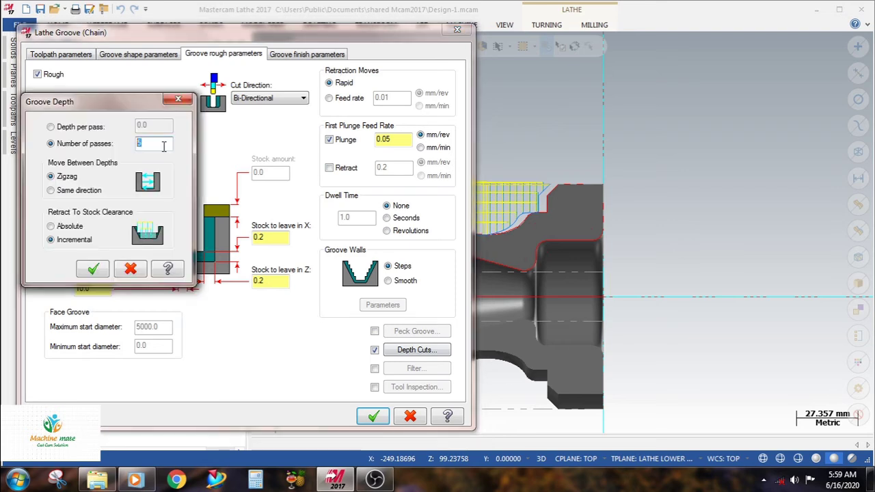
pyautogui.write('4')
pyautogui.press('Return')
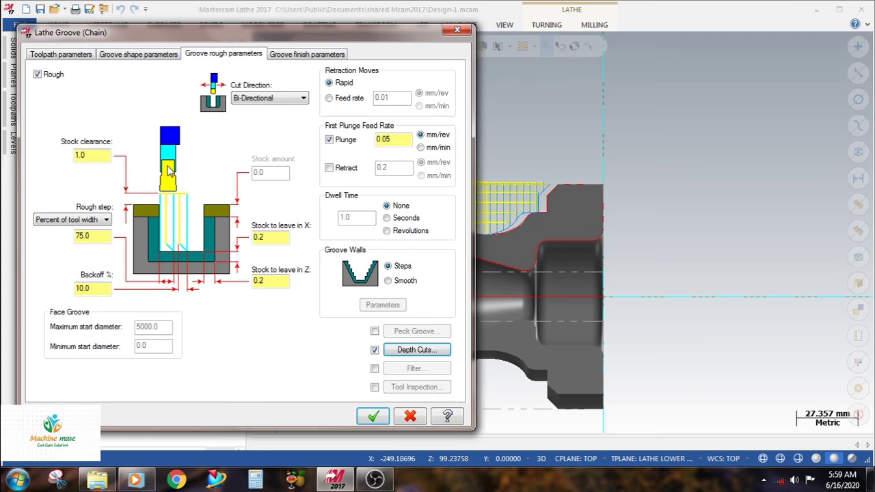
pyautogui.hotkey('ctrl', 'Tab')
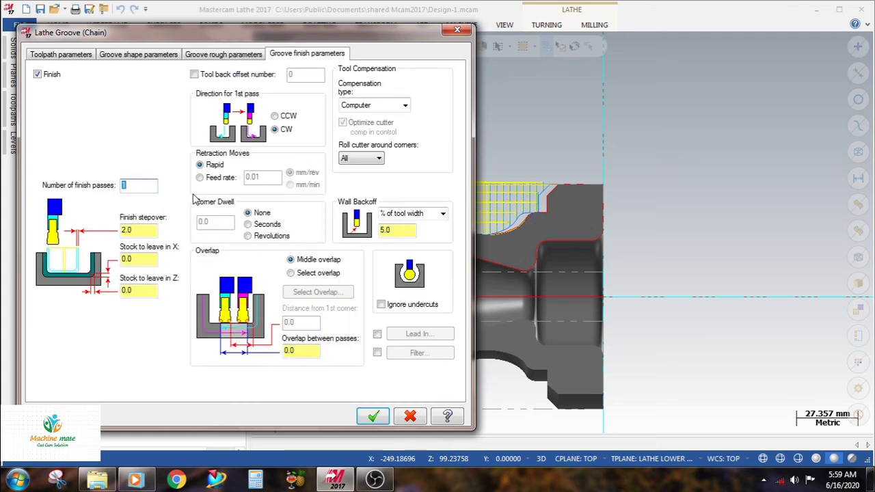